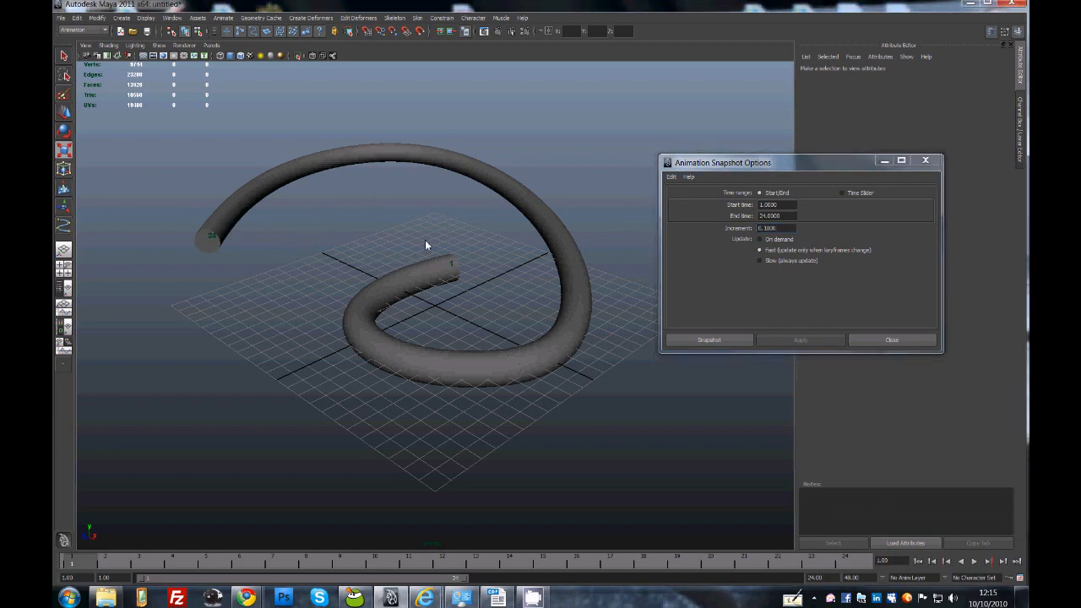
Start a new scene without saving, and draw an open spiral CV curve with eleven control points around the grid centre
{"action": "key", "text": "ctrl+n"}
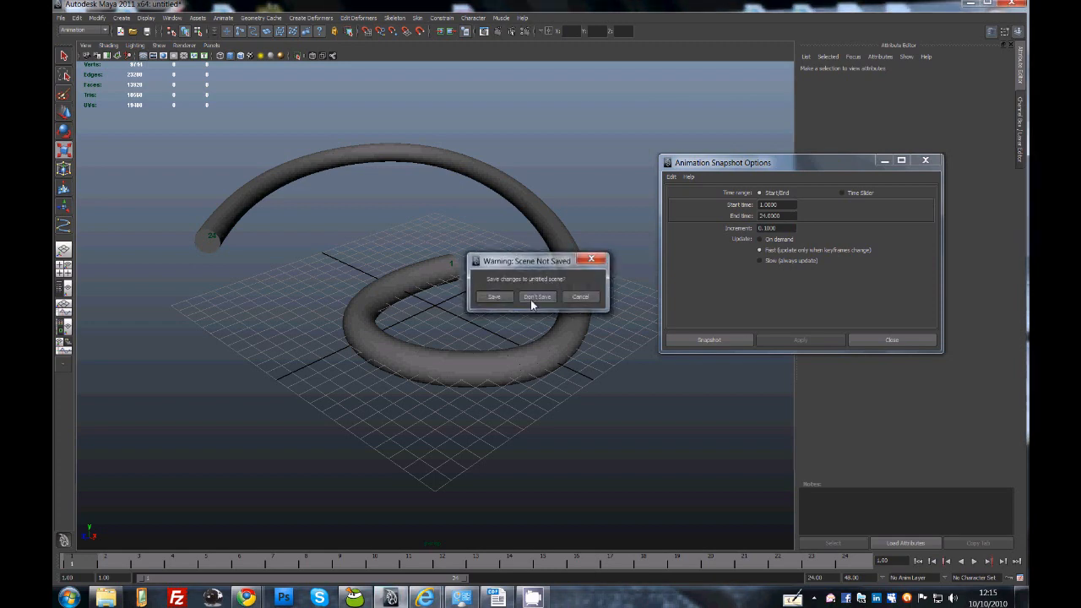
{"action": "left_click", "coordinate": [532, 298]}
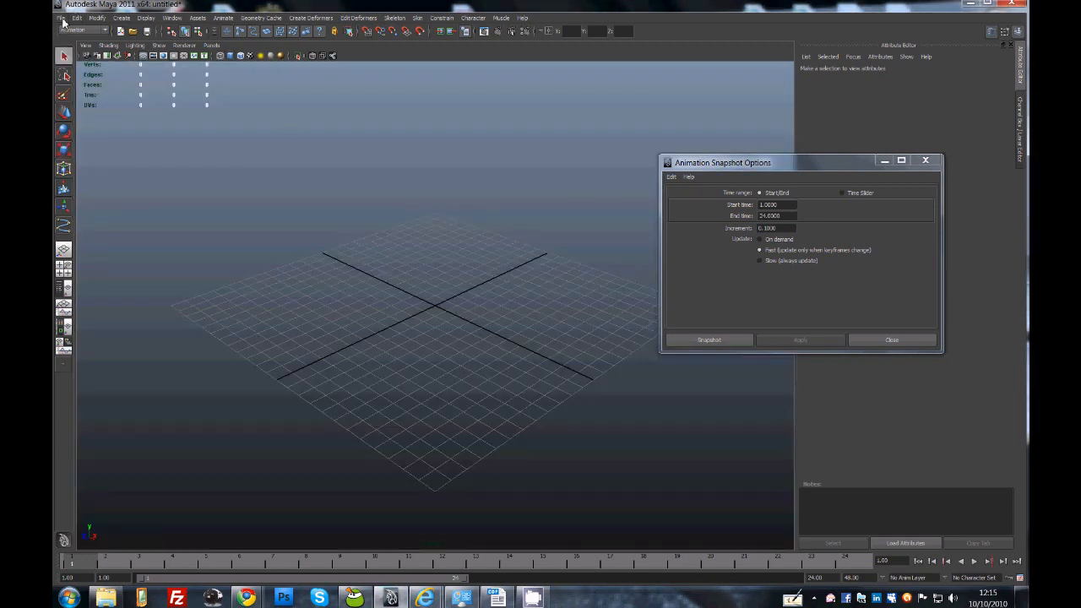
{"action": "left_click", "coordinate": [121, 17]}
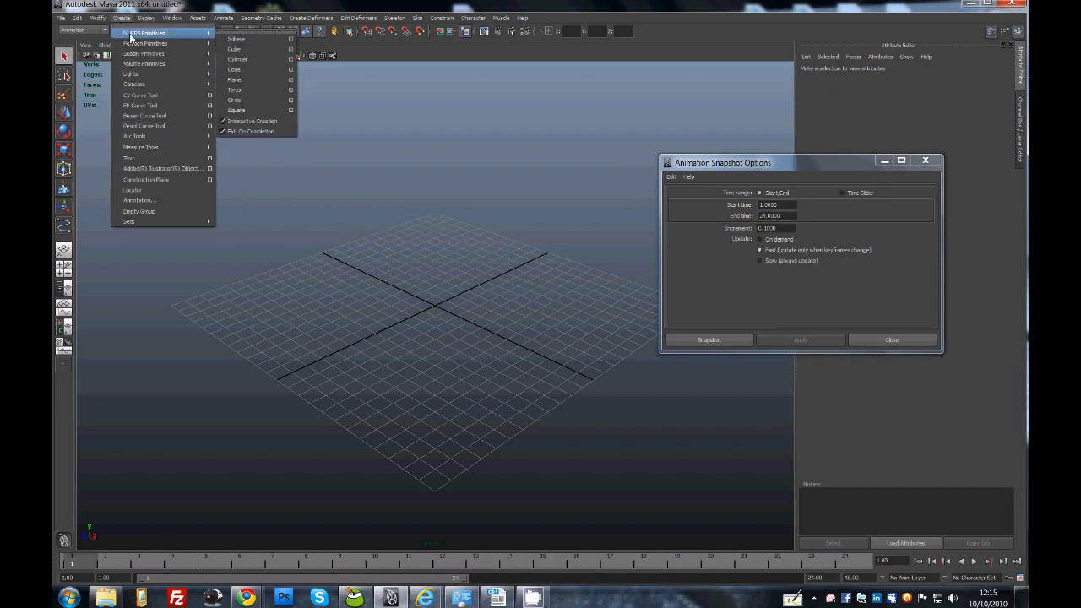
{"action": "left_click", "coordinate": [166, 96]}
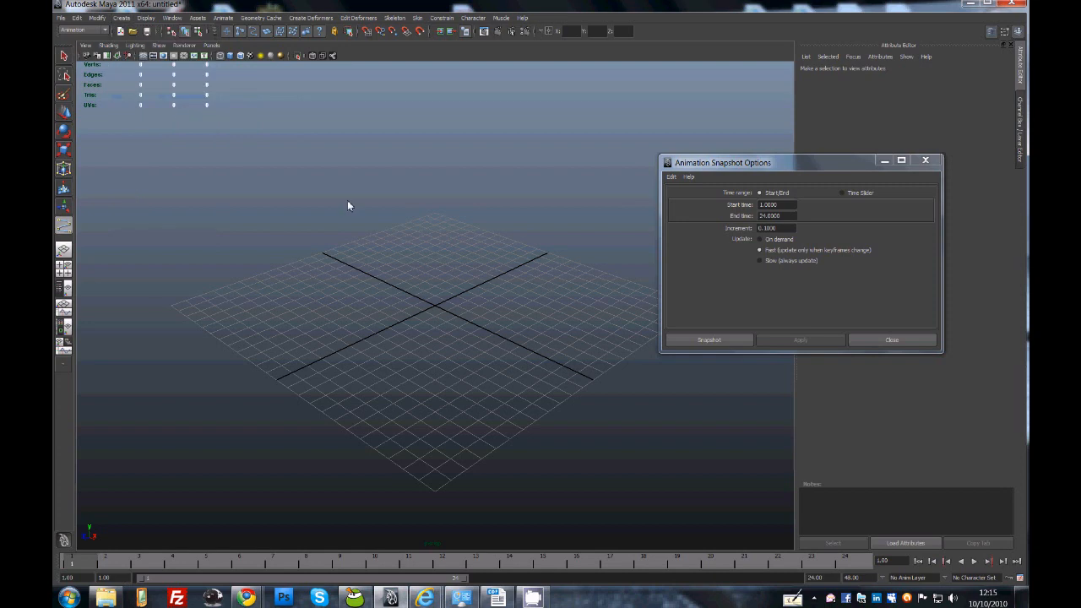
{"action": "left_click", "coordinate": [471, 272]}
{"action": "left_click", "coordinate": [372, 275]}
{"action": "left_click", "coordinate": [320, 301]}
{"action": "left_click", "coordinate": [350, 363]}
{"action": "left_click", "coordinate": [448, 382]}
{"action": "left_click", "coordinate": [570, 345]}
{"action": "left_click", "coordinate": [596, 259]}
{"action": "left_click", "coordinate": [518, 159]}
{"action": "left_click", "coordinate": [353, 157]}
{"action": "left_click", "coordinate": [235, 169]}
{"action": "left_click", "coordinate": [176, 233]}
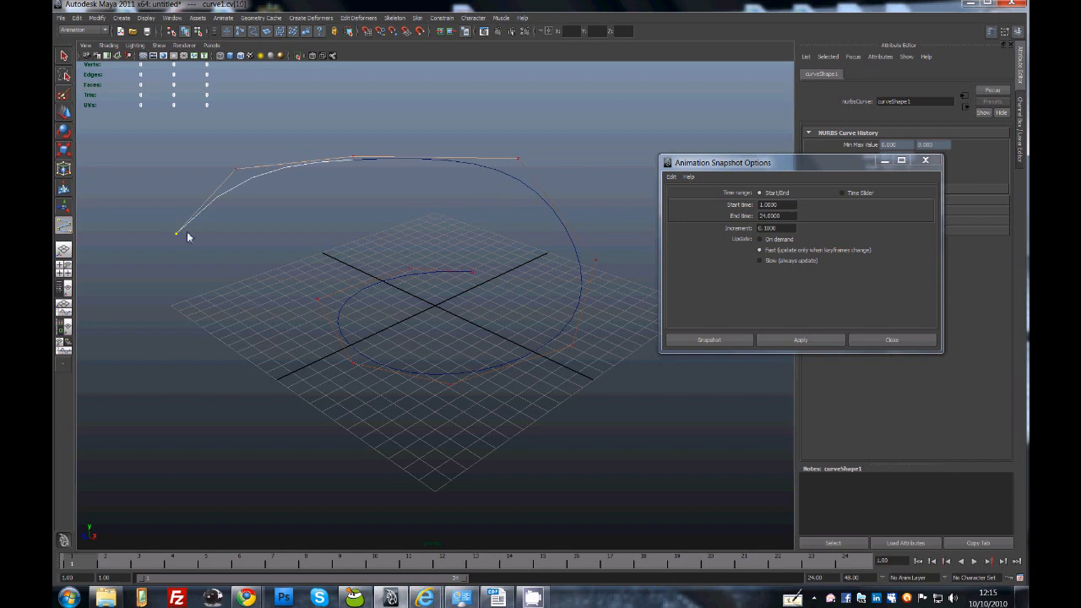
{"action": "key", "text": "q"}
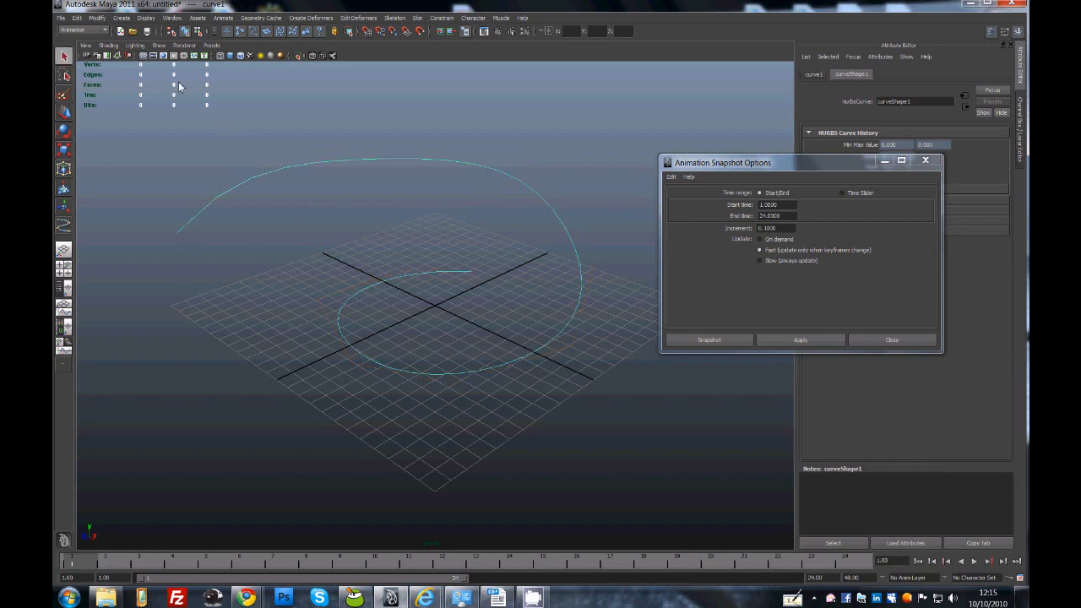
Create a polygon cylinder at the origin and set its X rotation to 90
{"action": "left_click", "coordinate": [122, 18]}
{"action": "mouse_move", "coordinate": [145, 45]}
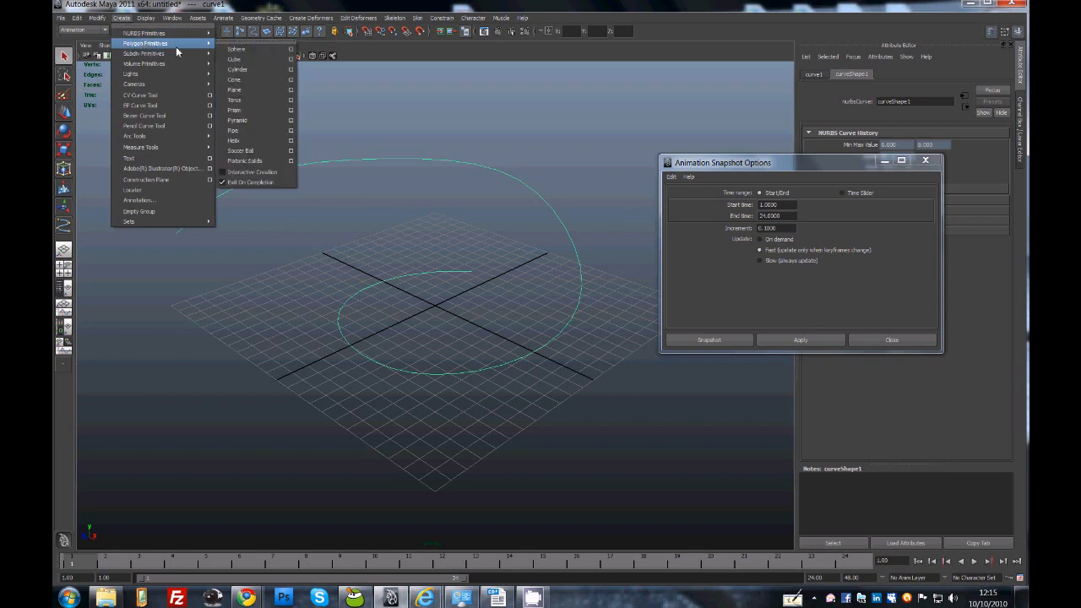
{"action": "left_click", "coordinate": [238, 70]}
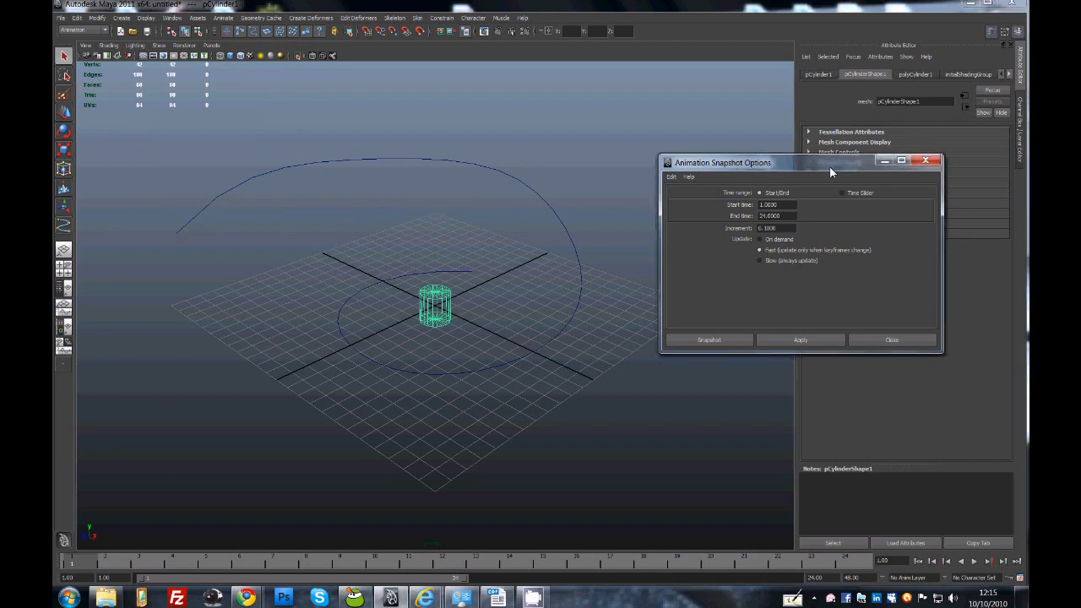
{"action": "left_click_drag", "start_coordinate": [835, 161], "coordinate": [753, 245]}
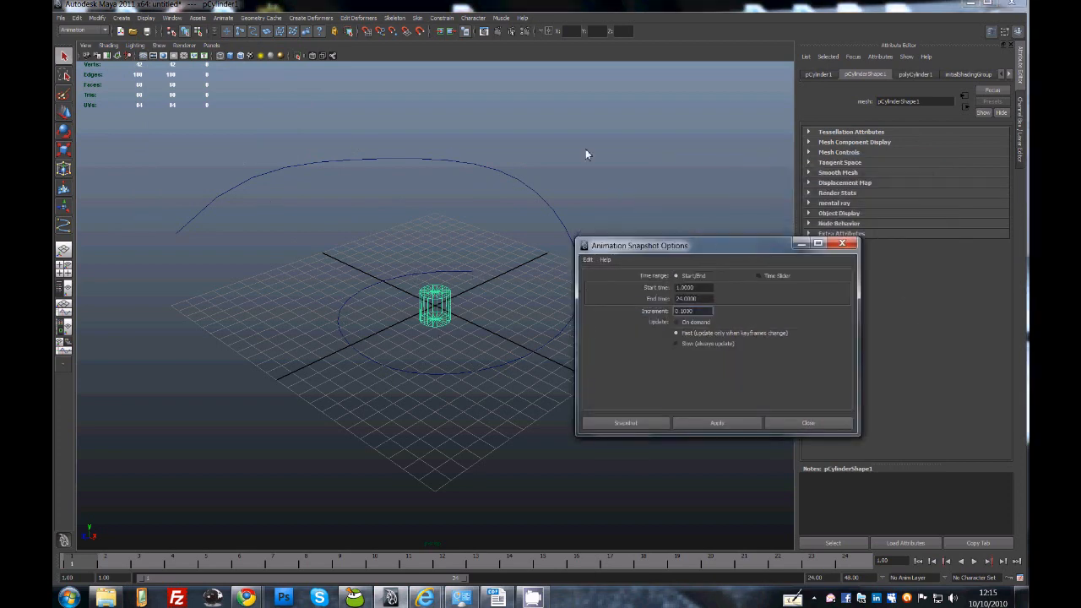
{"action": "left_click", "coordinate": [818, 75]}
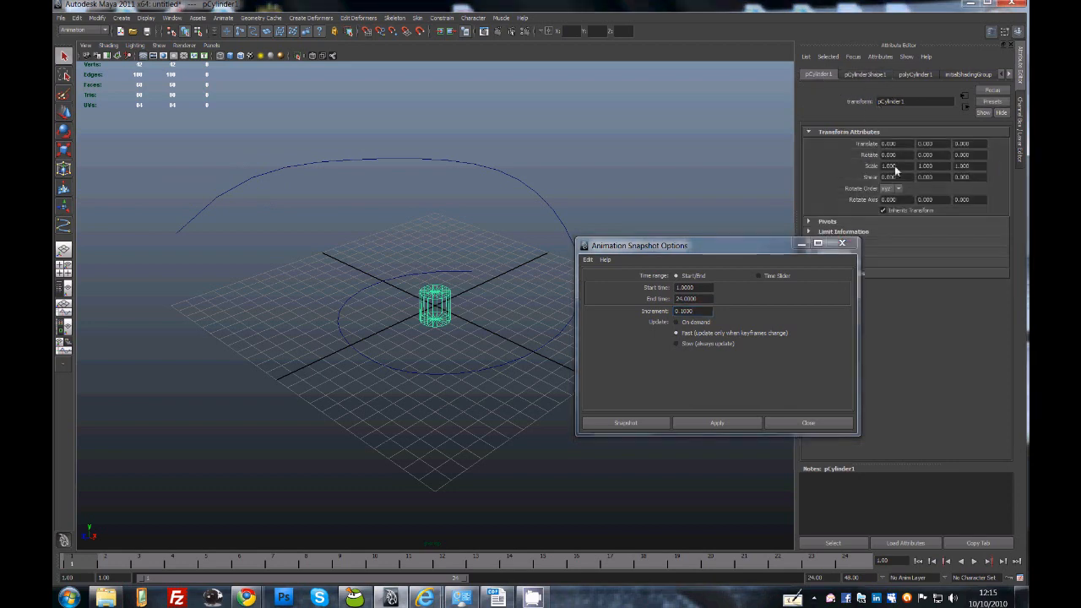
{"action": "type", "text": "90"}
{"action": "key", "text": "Return"}
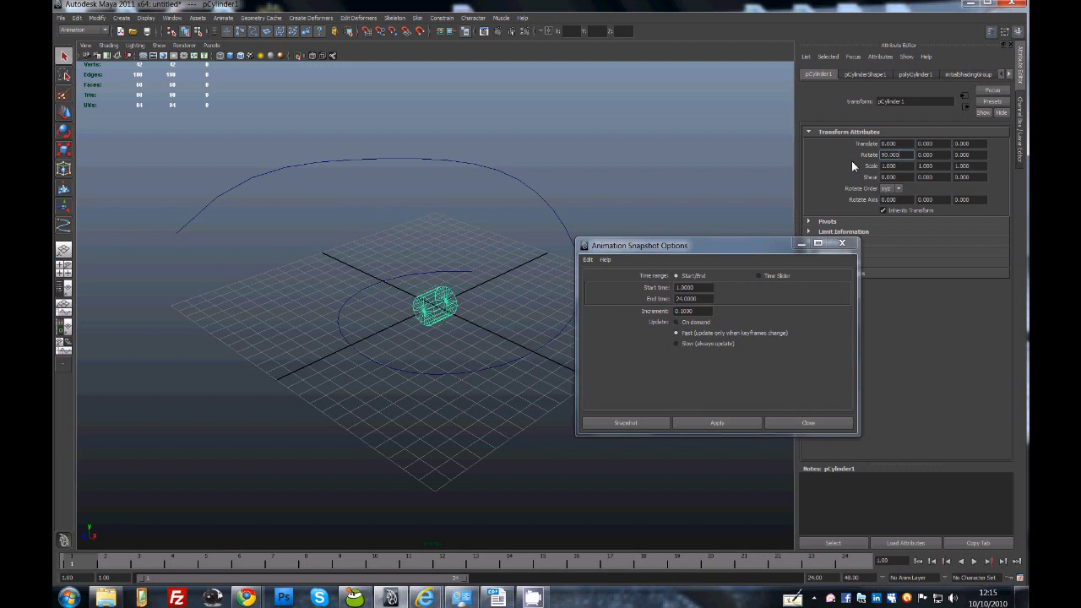
Flatten the cylinder into a short disc by scaling it along its Y axis to about 0.38
{"action": "left_click", "coordinate": [476, 306]}
{"action": "left_click", "coordinate": [445, 309]}
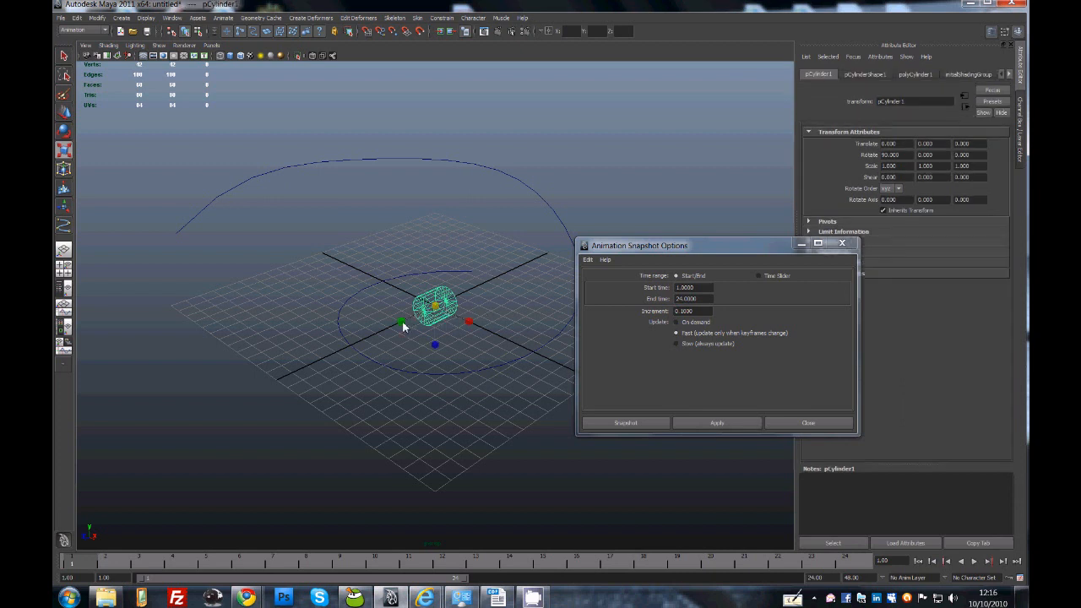
{"action": "left_click_drag", "start_coordinate": [402, 322], "coordinate": [428, 321]}
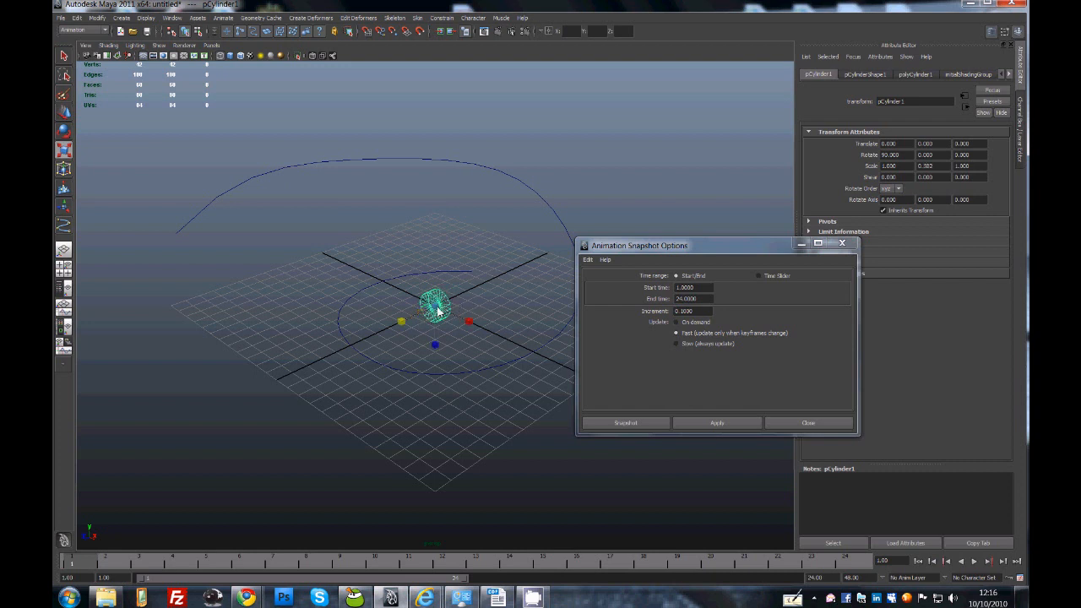
{"action": "key", "text": "w"}
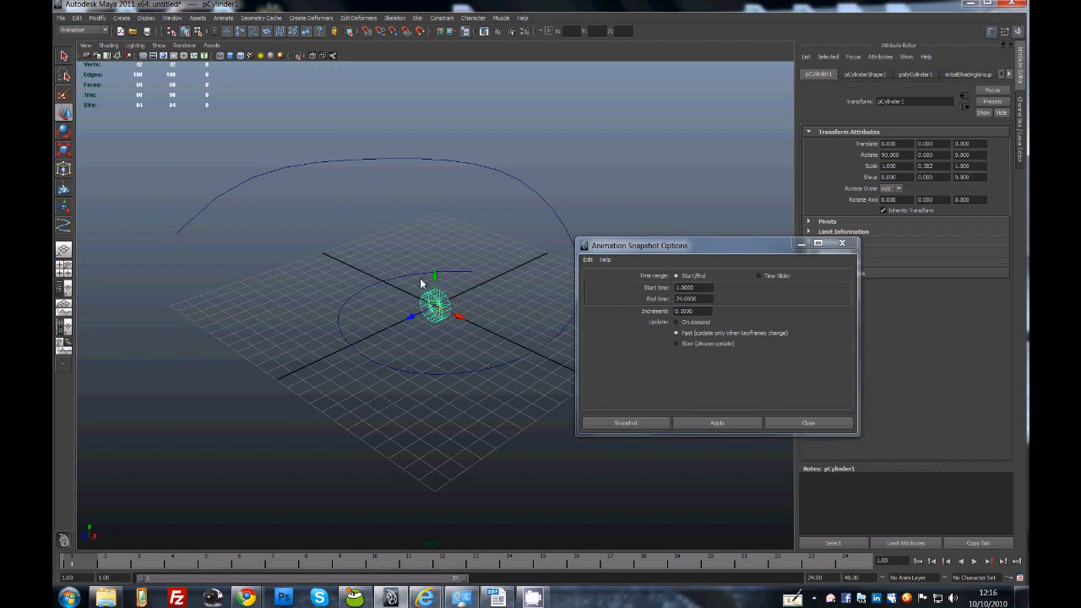
Attach the cylinder to the curve as a motion path over the time slider range, with Follow, front axis Y, up axis X and Bank
{"action": "left_click", "coordinate": [393, 281]}
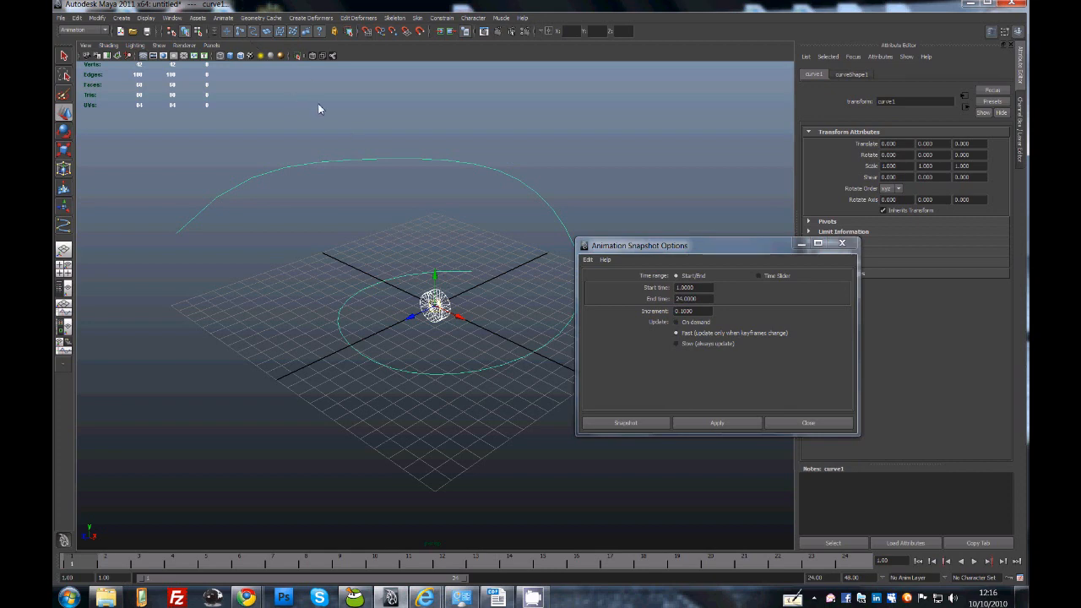
{"action": "left_click", "coordinate": [841, 243]}
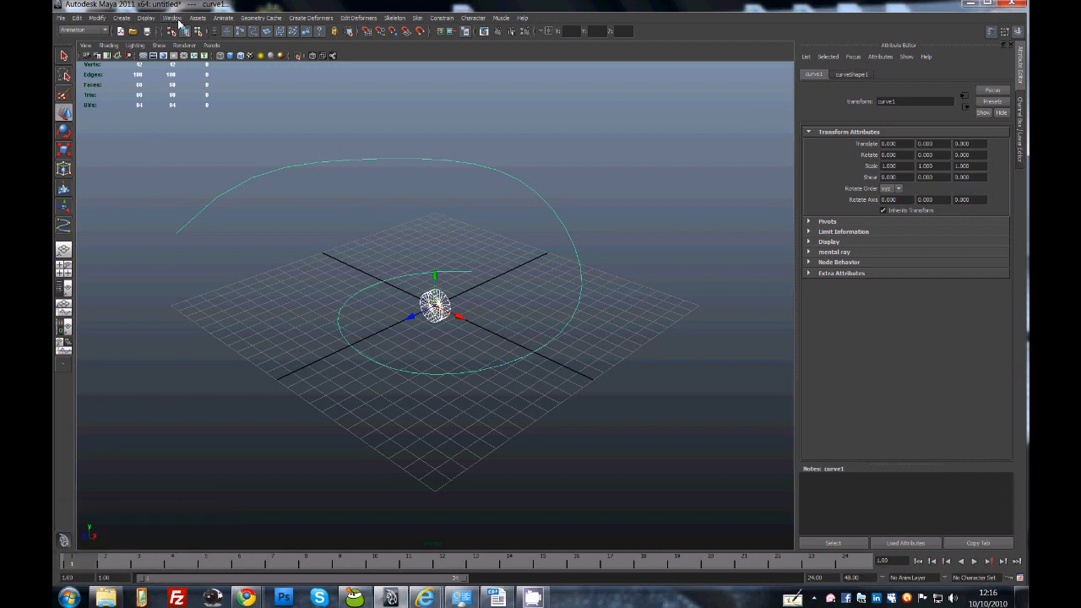
{"action": "left_click", "coordinate": [222, 17]}
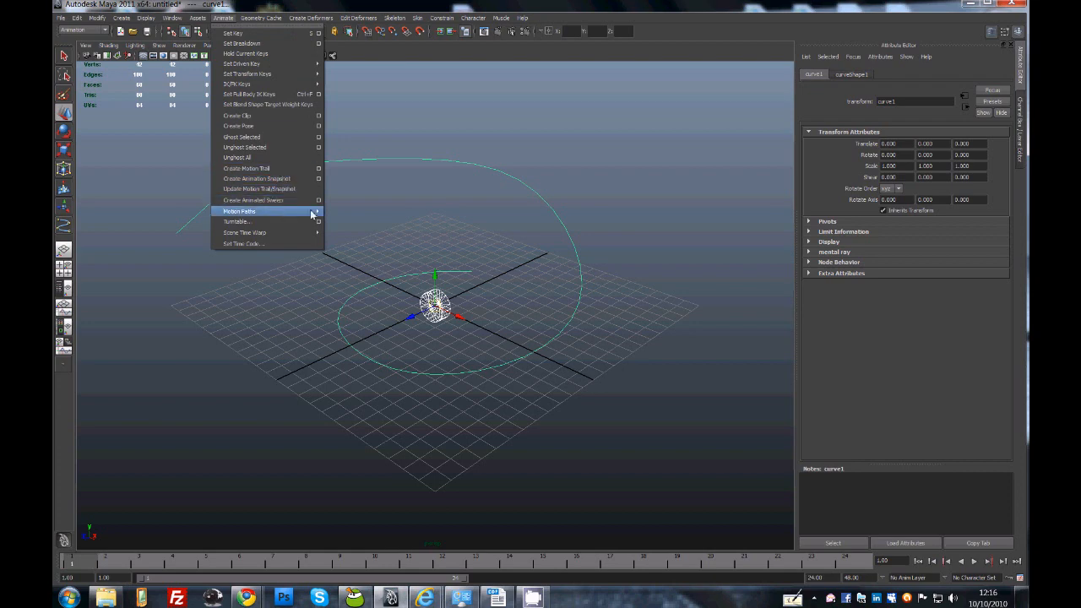
{"action": "mouse_move", "coordinate": [311, 214]}
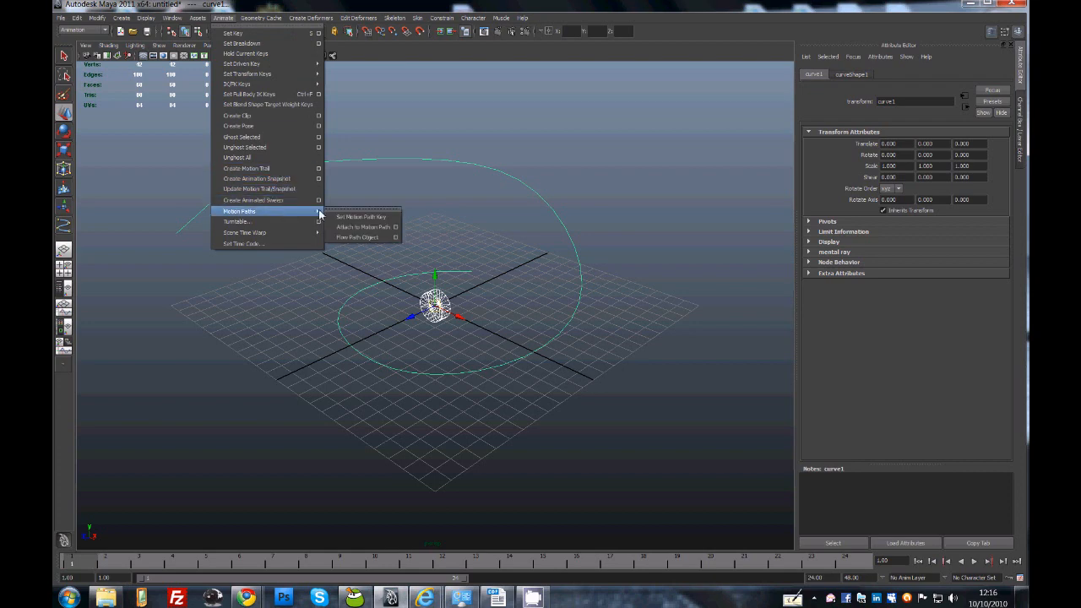
{"action": "left_click", "coordinate": [397, 235]}
{"action": "left_click_drag", "start_coordinate": [736, 250], "coordinate": [814, 271]}
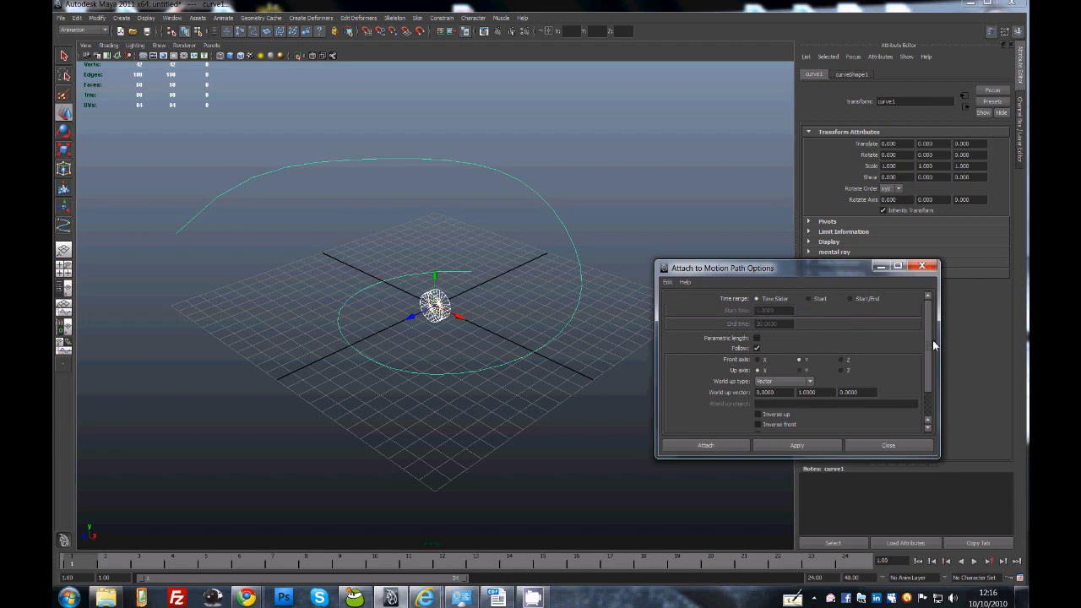
{"action": "left_click_drag", "start_coordinate": [926, 343], "coordinate": [927, 370]}
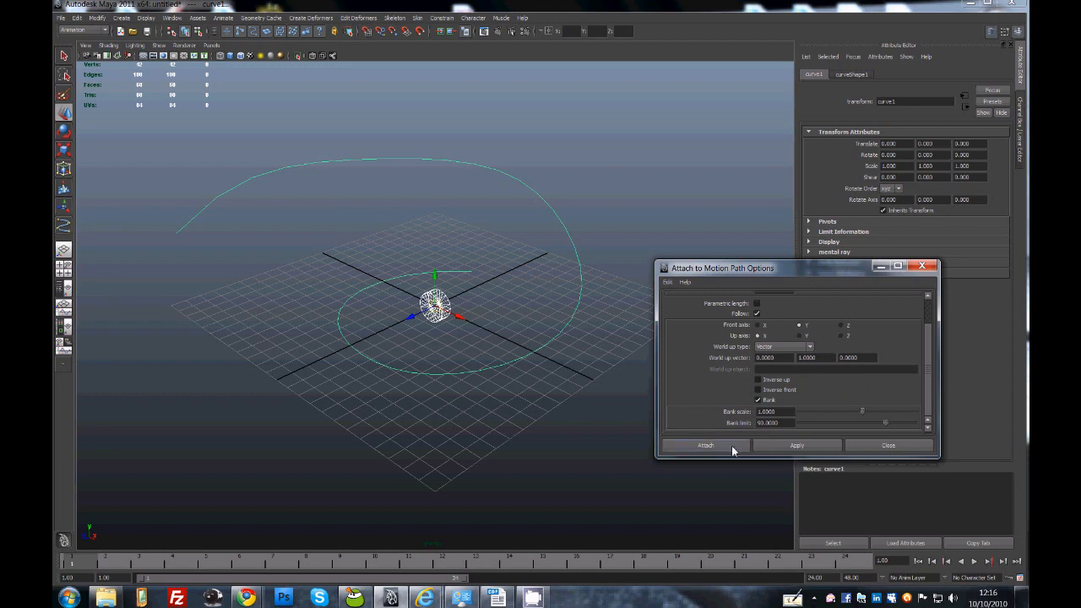
{"action": "left_click", "coordinate": [706, 445]}
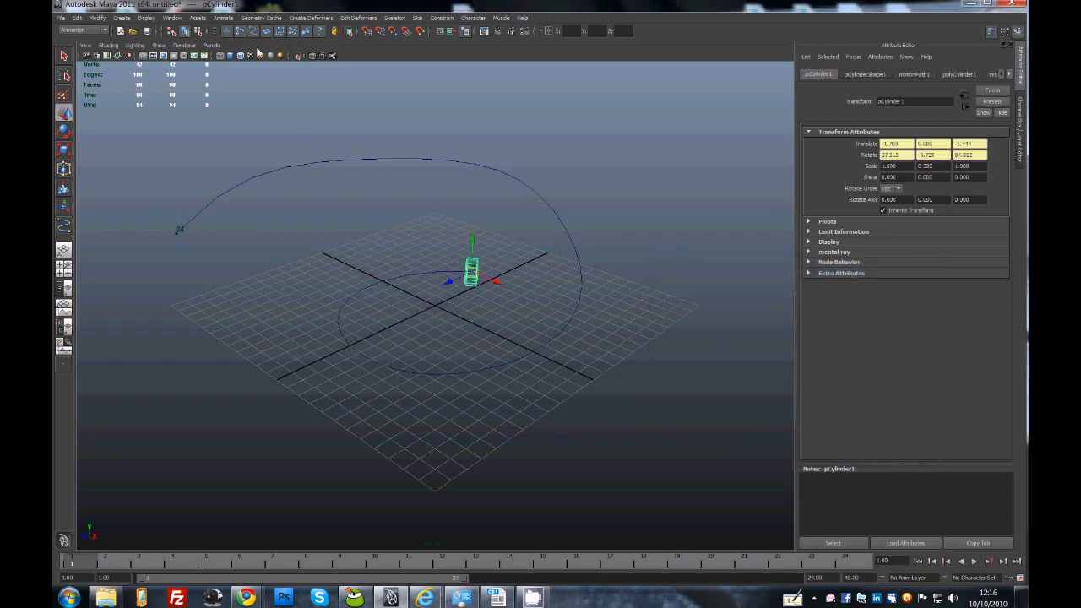
Create an animation snapshot of the cylinder from time 1 to 24 with an increment of 1
{"action": "left_click", "coordinate": [230, 18]}
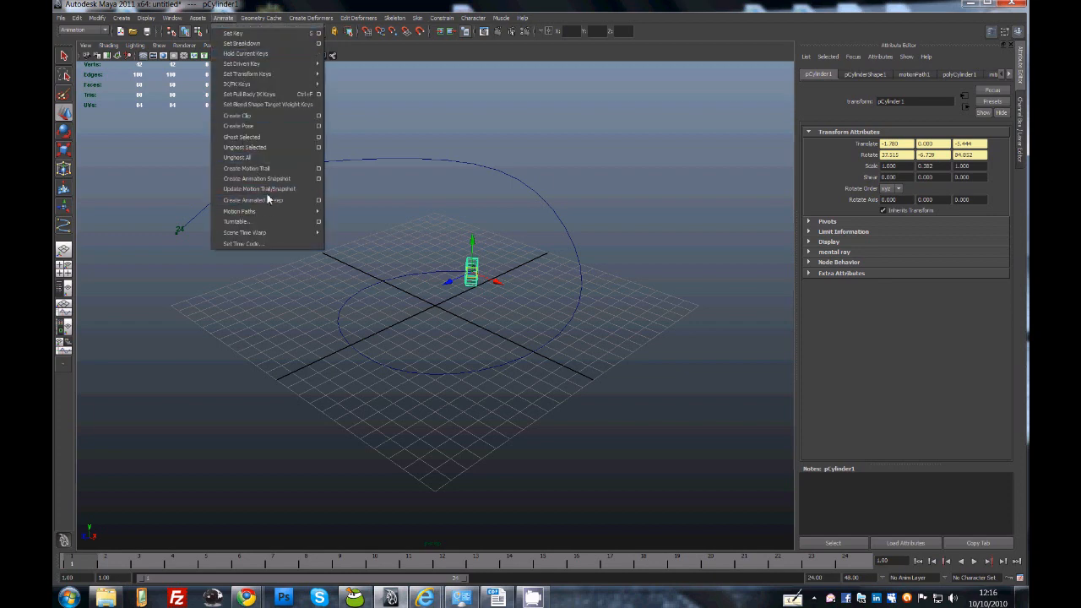
{"action": "left_click", "coordinate": [318, 179]}
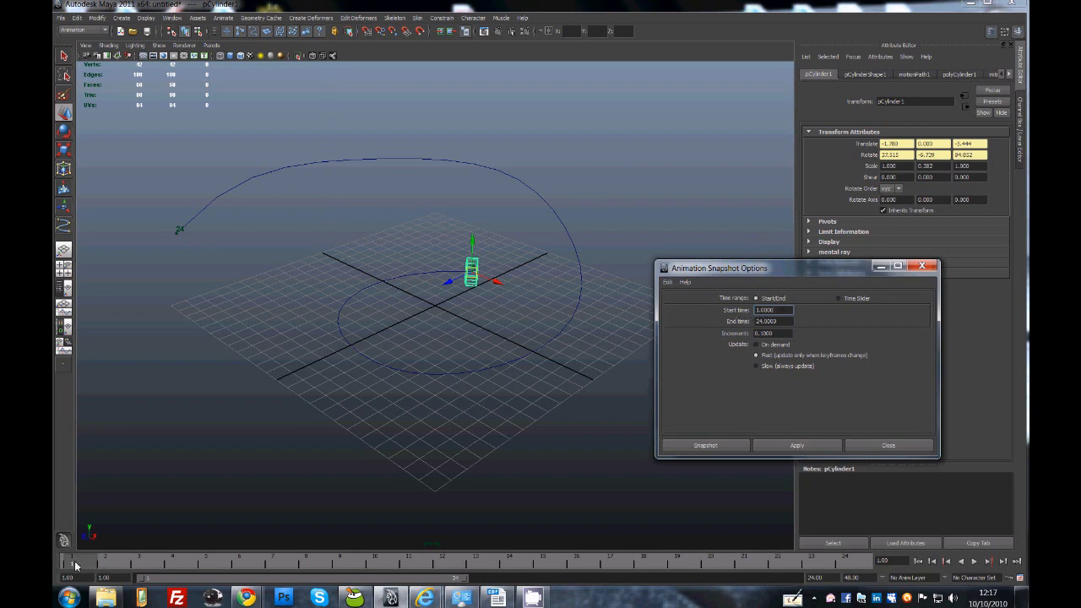
{"action": "double_click", "coordinate": [769, 334]}
{"action": "type", "text": "1"}
{"action": "left_click", "coordinate": [798, 446]}
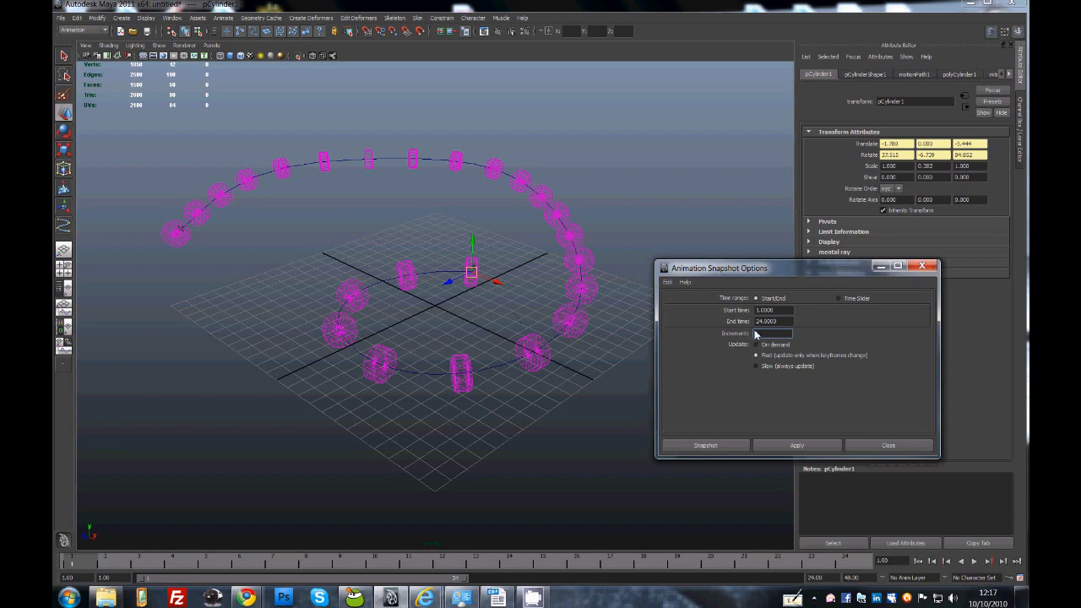
Undo the animation snapshot made with increment 1
{"action": "left_click", "coordinate": [482, 420]}
{"action": "key", "text": "ctrl+z"}
{"action": "key", "text": "ctrl+z"}
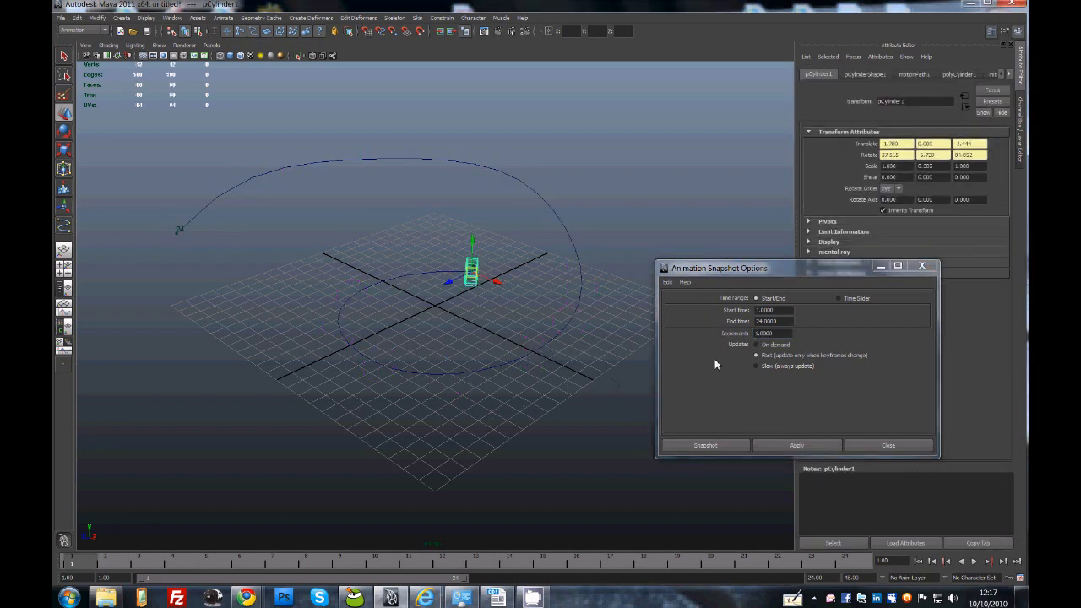
Create an animation snapshot of the cylinder with the increment set to 0.1
{"action": "double_click", "coordinate": [770, 334]}
{"action": "type", "text": "0.1"}
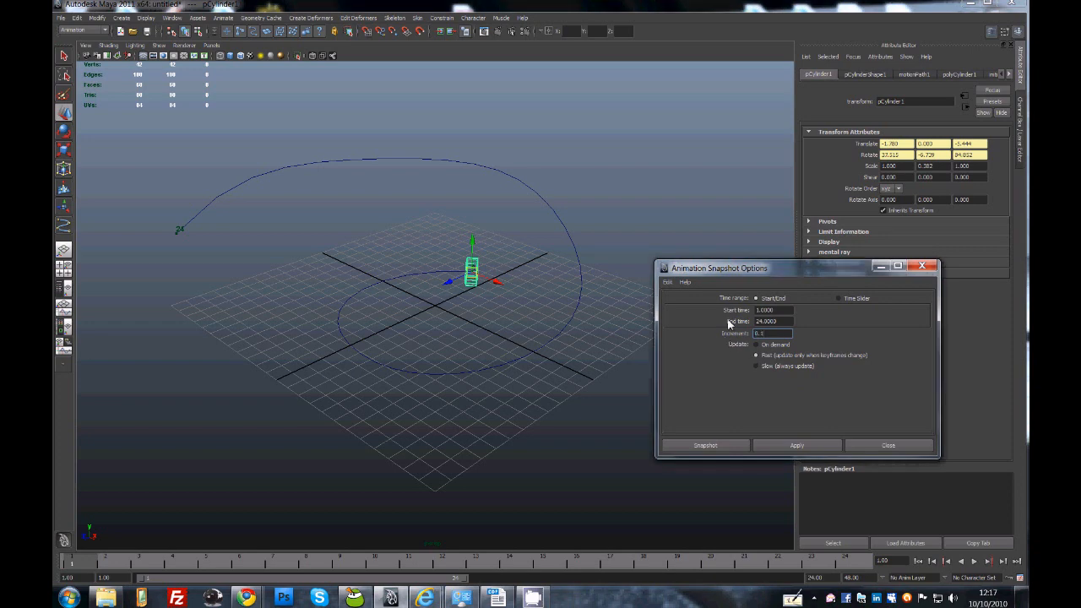
{"action": "left_click", "coordinate": [766, 443]}
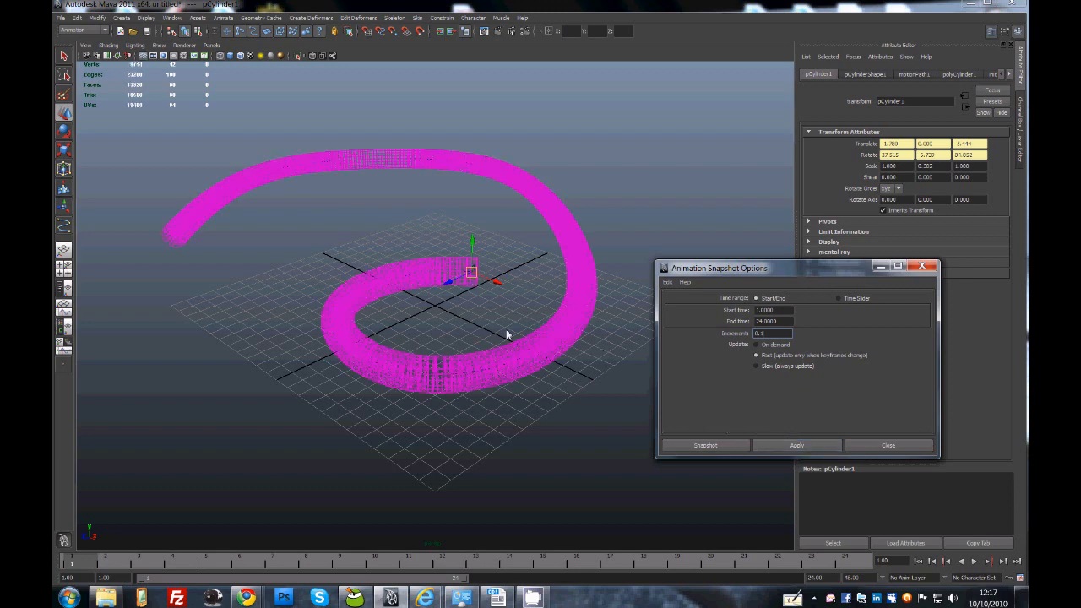
Deselect the snapshot geometry and display the scene with smooth shading
{"action": "left_click", "coordinate": [464, 321]}
{"action": "key", "text": "F5"}
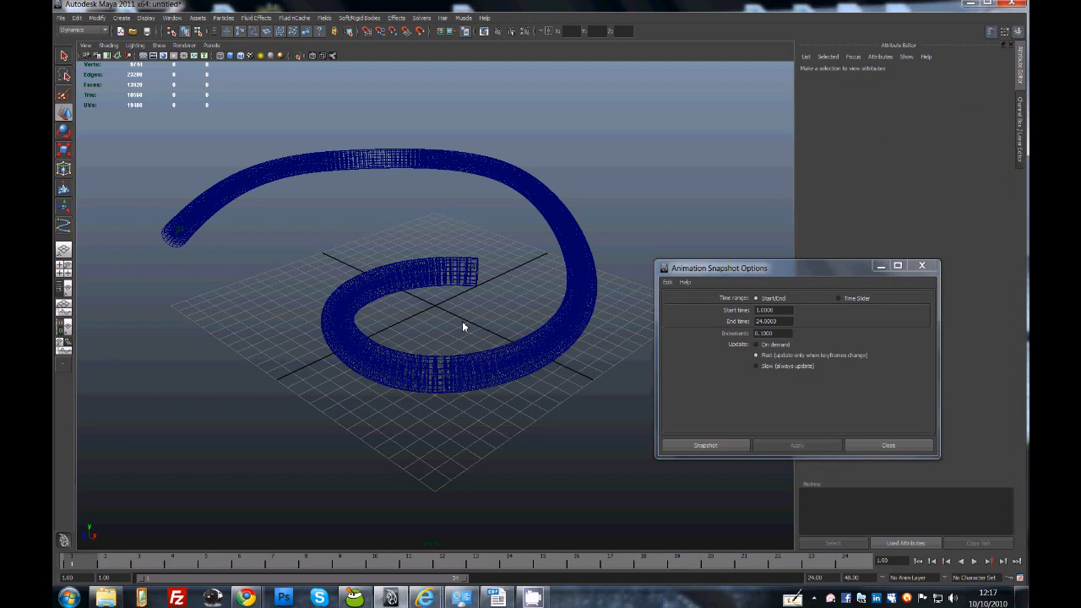
{"action": "key", "text": "5"}
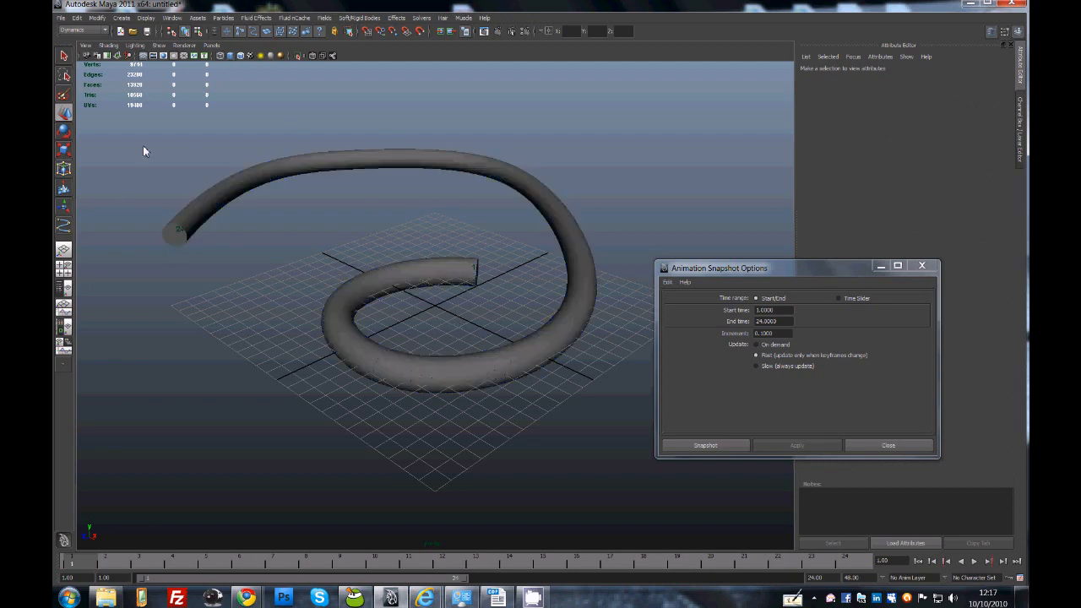
Examine the shaded tube as a whole and up close, checking the individual cylinder segments that form it
{"action": "left_click_drag", "start_coordinate": [115, 343], "coordinate": [631, 452]}
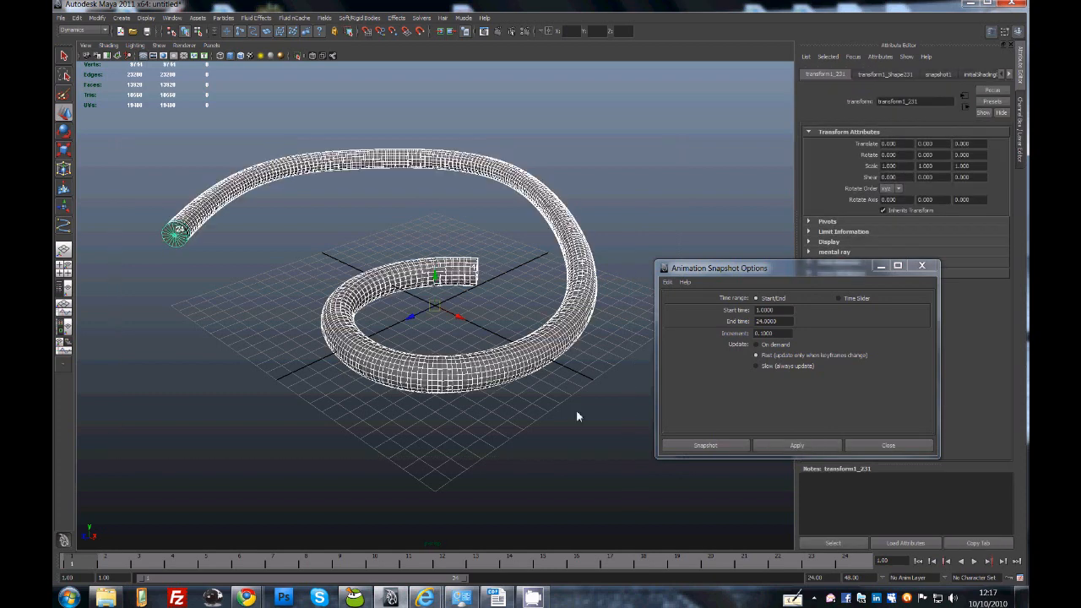
{"action": "left_click", "coordinate": [287, 392]}
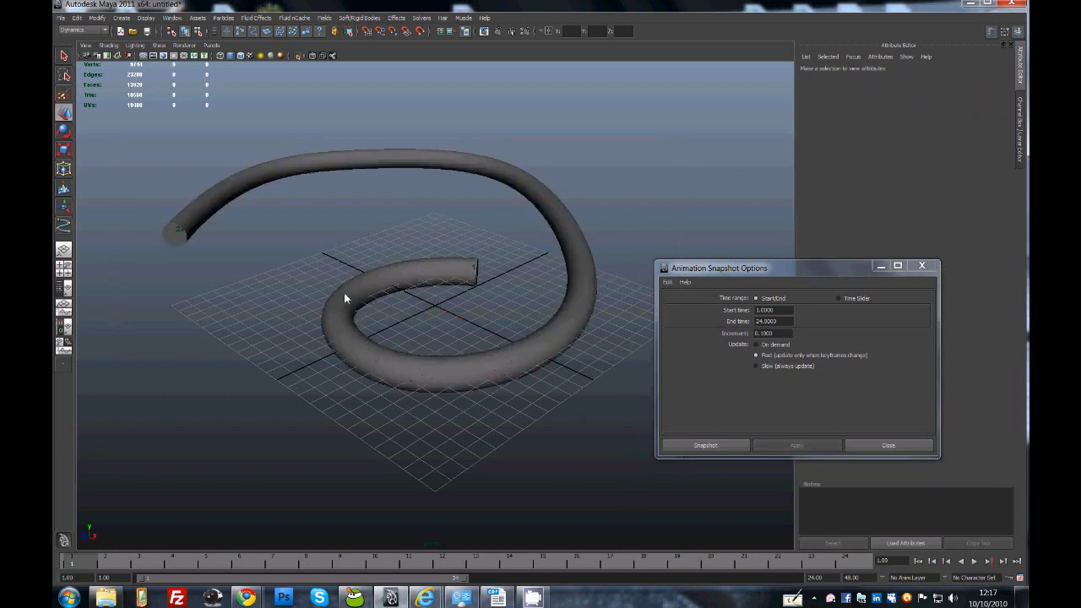
{"action": "scroll", "coordinate": [468, 406], "scroll_direction": "up", "scroll_amount": 5}
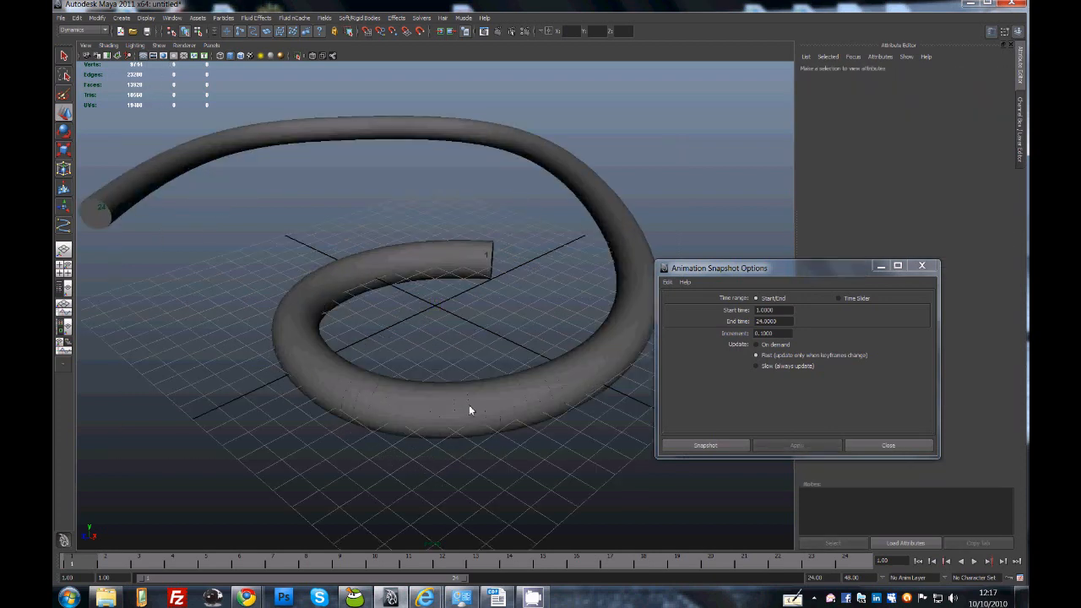
{"action": "middle_click_drag", "start_coordinate": [427, 432], "coordinate": [426, 338], "text": "alt"}
{"action": "scroll", "coordinate": [426, 339], "scroll_direction": "up", "scroll_amount": 2}
{"action": "scroll", "coordinate": [427, 345], "scroll_direction": "up", "scroll_amount": 5}
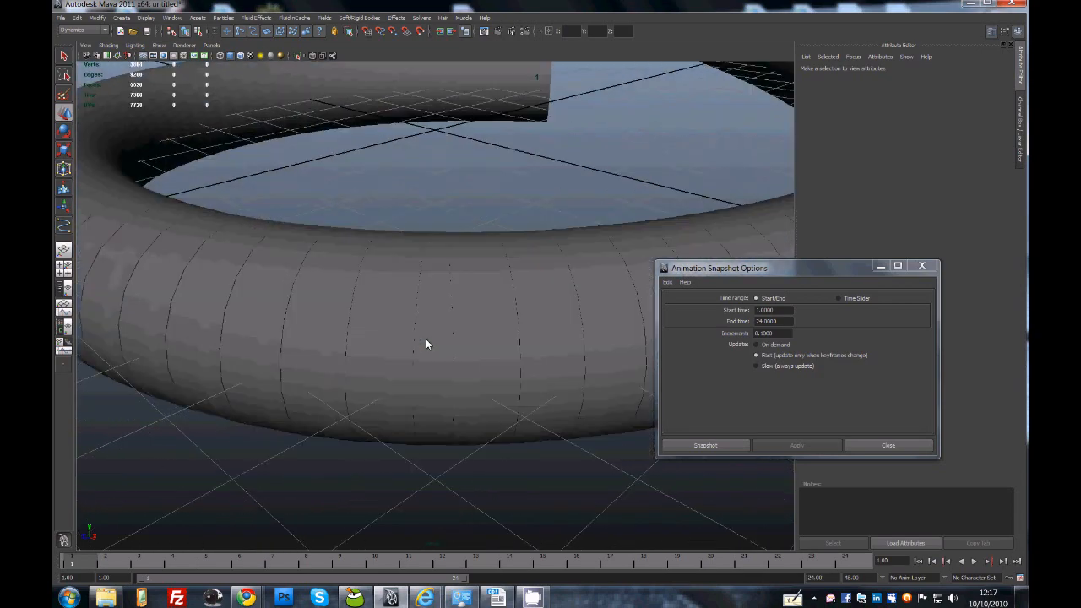
{"action": "left_click", "coordinate": [328, 348]}
{"action": "scroll", "coordinate": [338, 354], "scroll_direction": "down", "scroll_amount": 5}
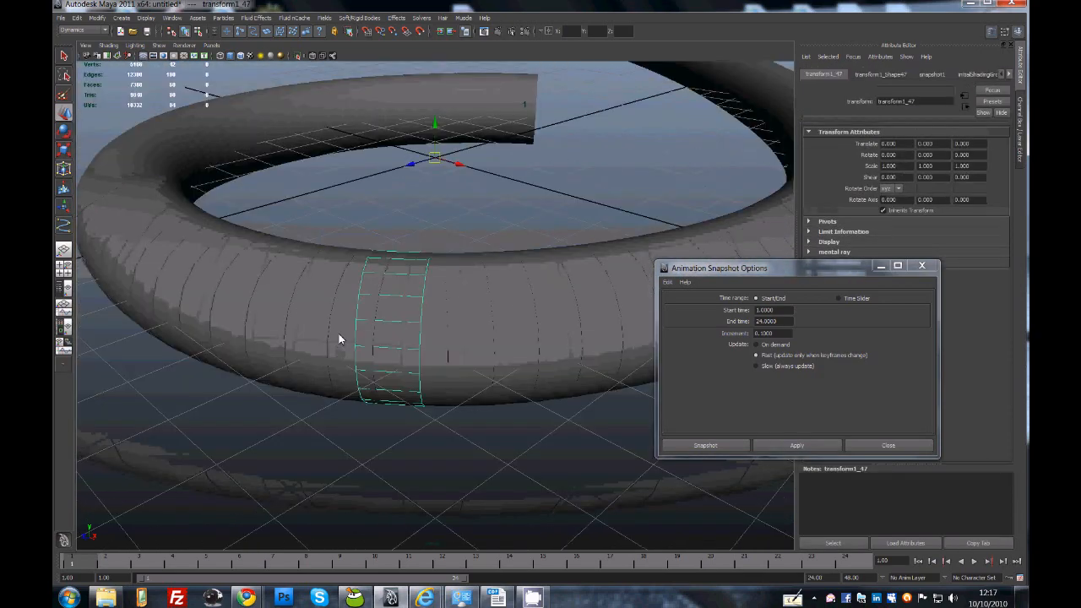
{"action": "scroll", "coordinate": [390, 330], "scroll_direction": "down", "scroll_amount": 8}
{"action": "middle_click_drag", "start_coordinate": [410, 242], "coordinate": [447, 315], "text": "alt"}
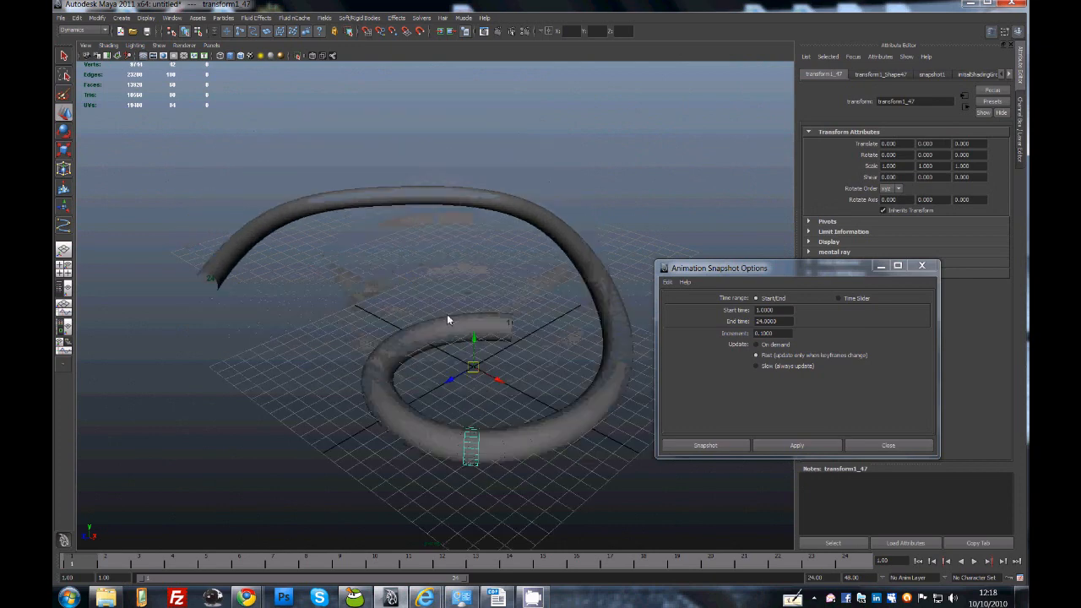
{"action": "scroll", "coordinate": [446, 315], "scroll_direction": "up", "scroll_amount": 2}
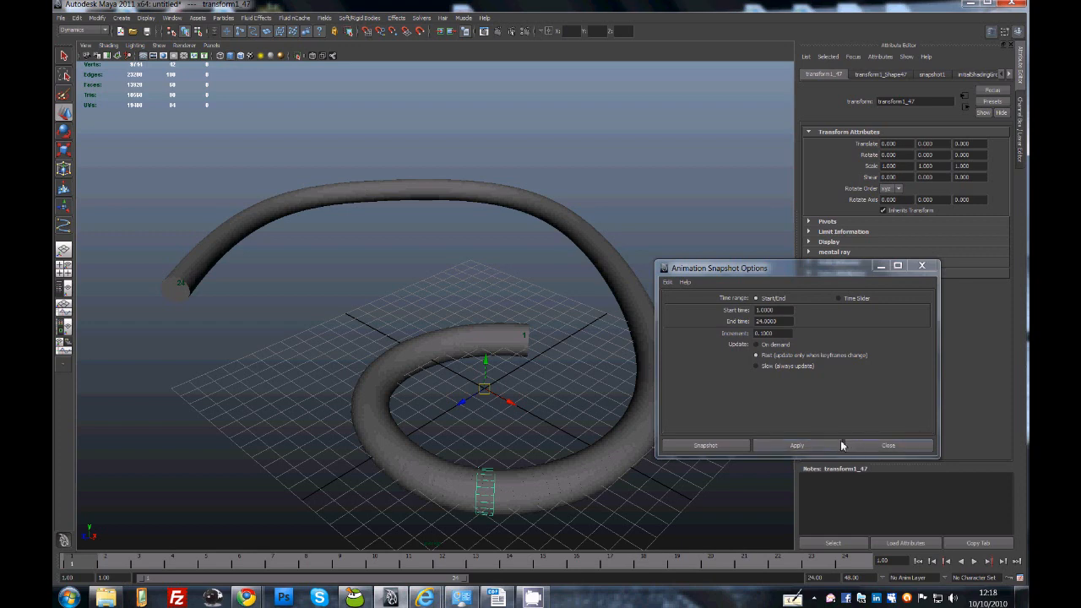
{"action": "left_click", "coordinate": [814, 598]}
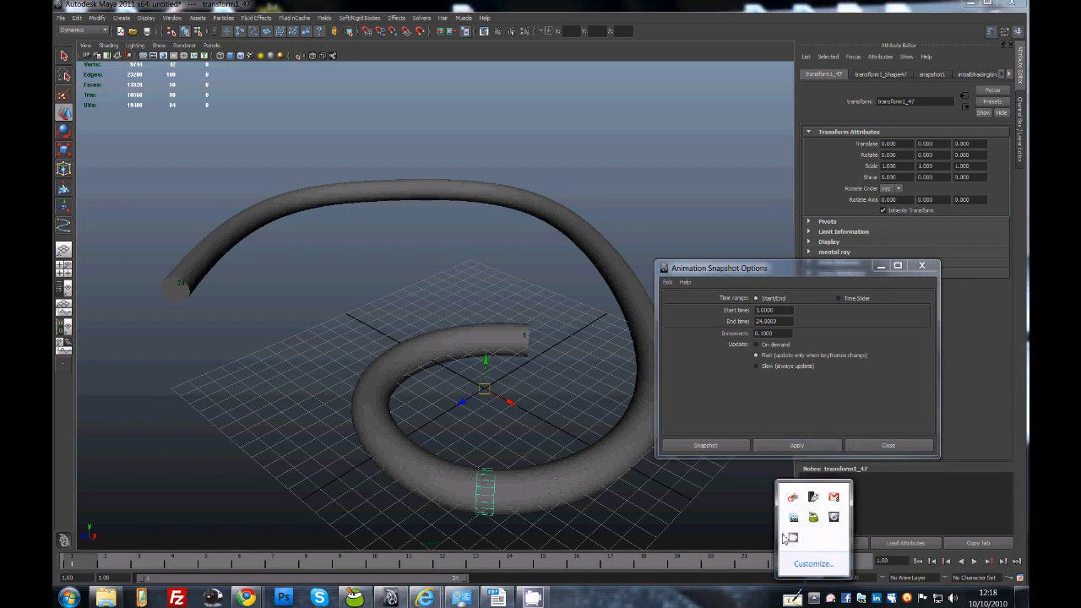
{"action": "right_click", "coordinate": [790, 538]}
{"action": "left_click", "coordinate": [818, 510]}
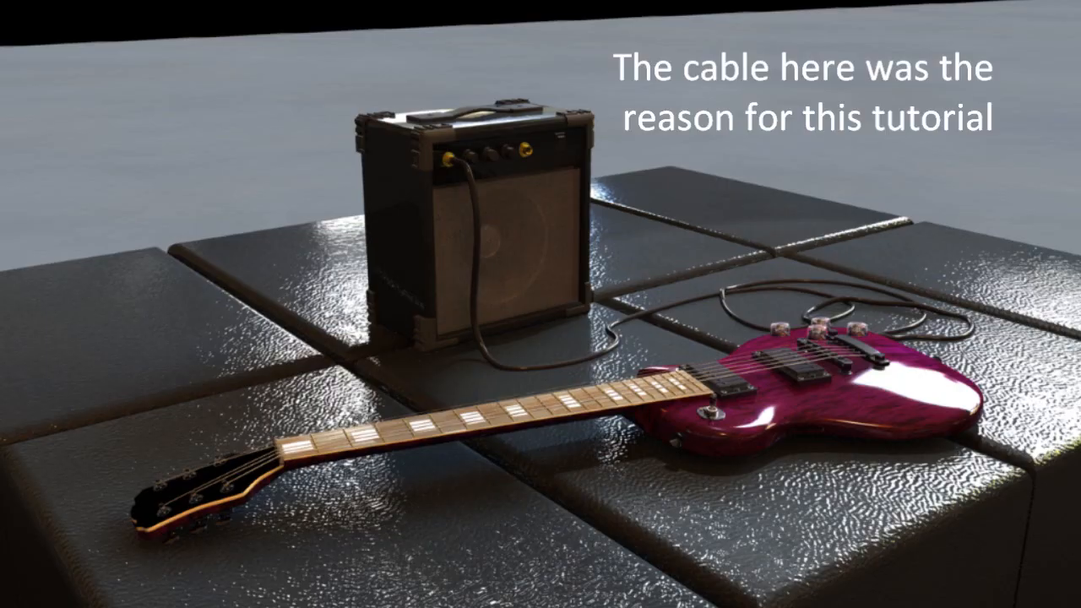